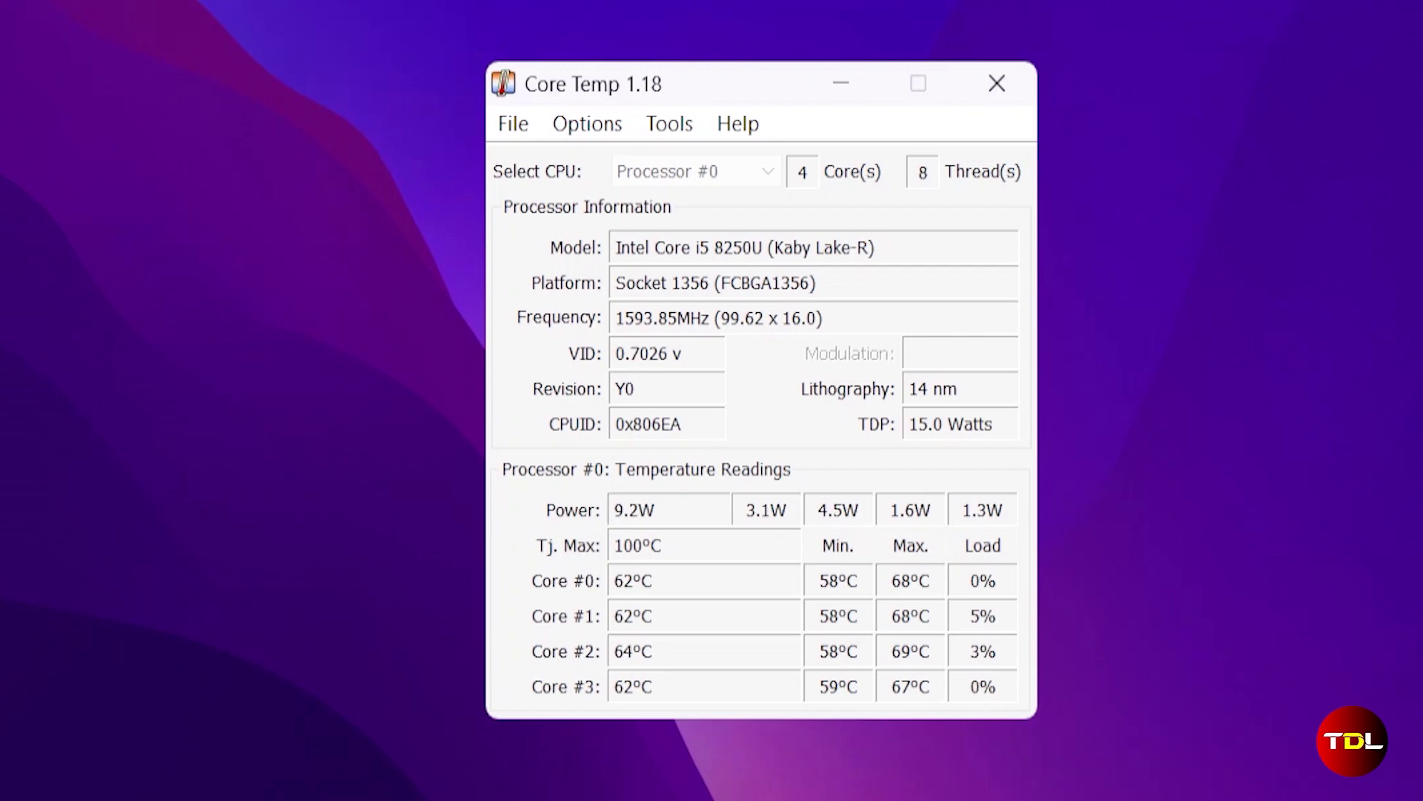
# Switch Core Temp overheat protection to activate at the specified temperature and confirm
pyautogui.click(585, 138)
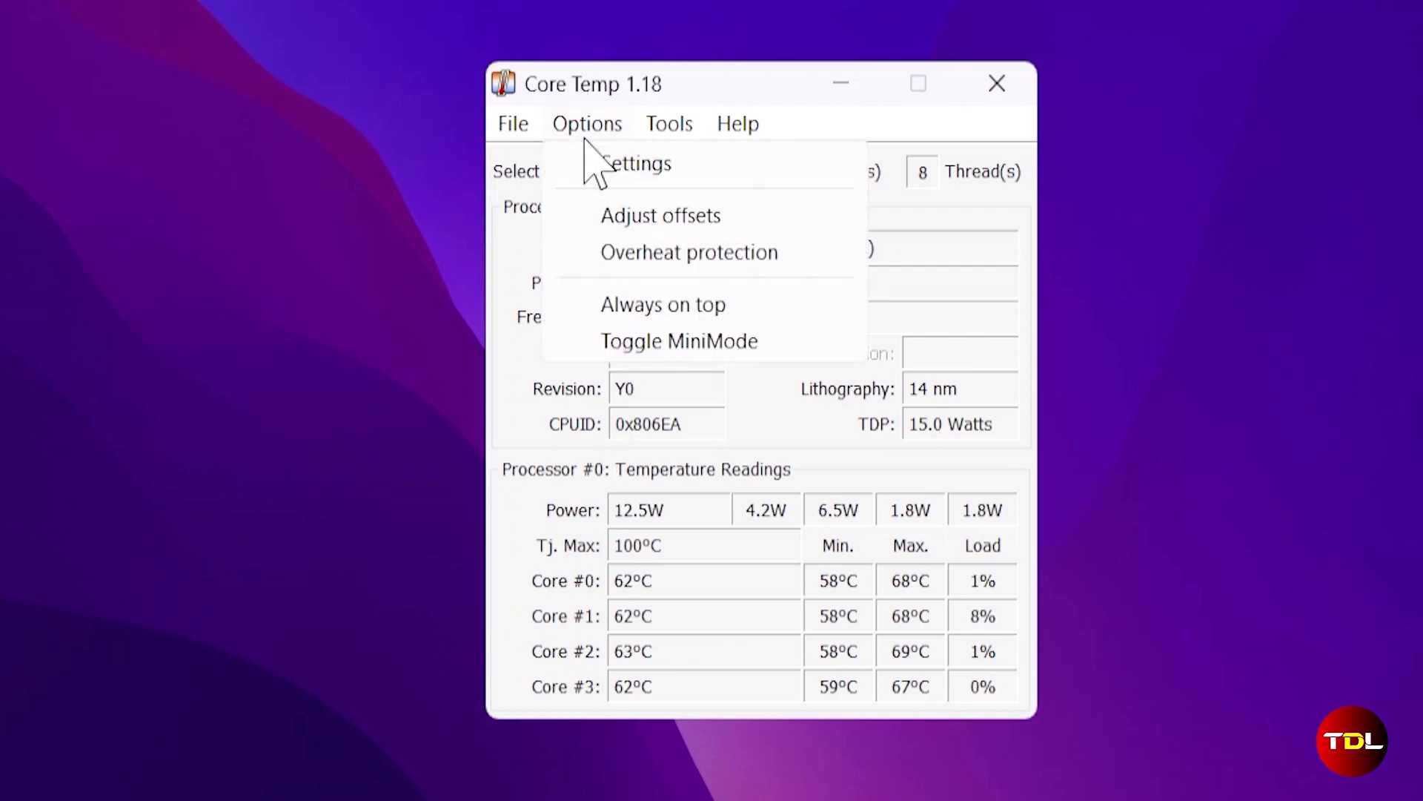
pyautogui.click(639, 253)
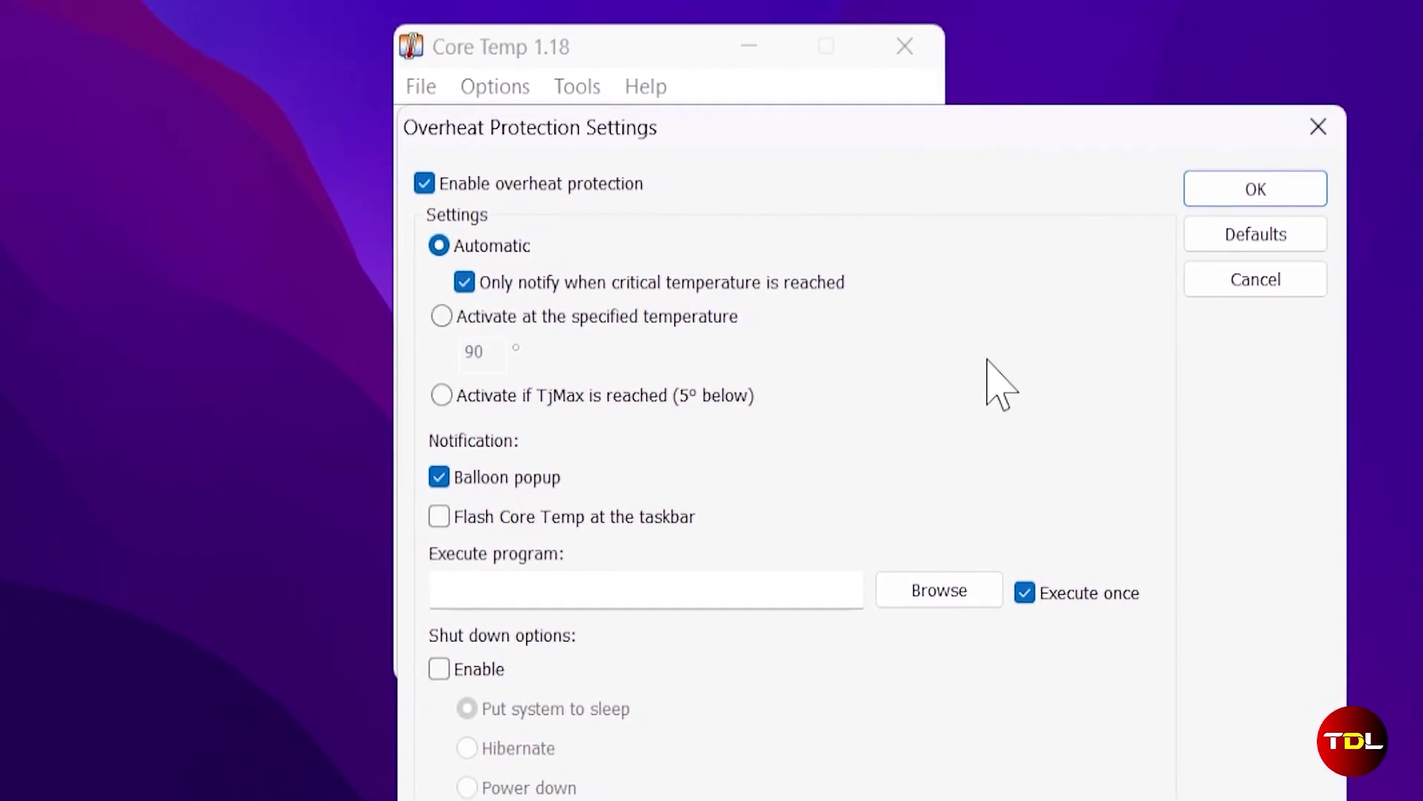
pyautogui.click(437, 256)
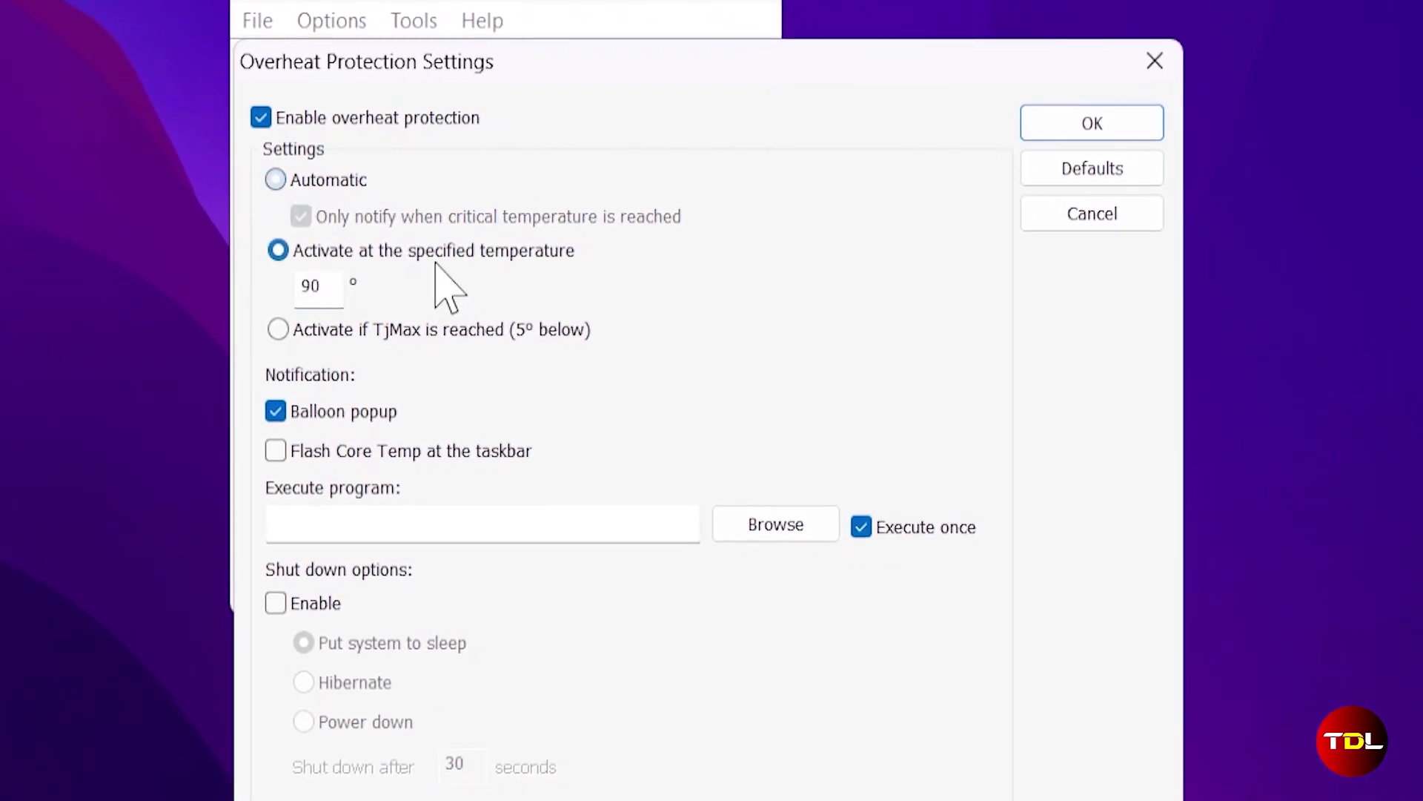
pyautogui.click(1071, 130)
# Bring up Core Temp's general Settings at the Windows taskbar options
pyautogui.click(331, 21)
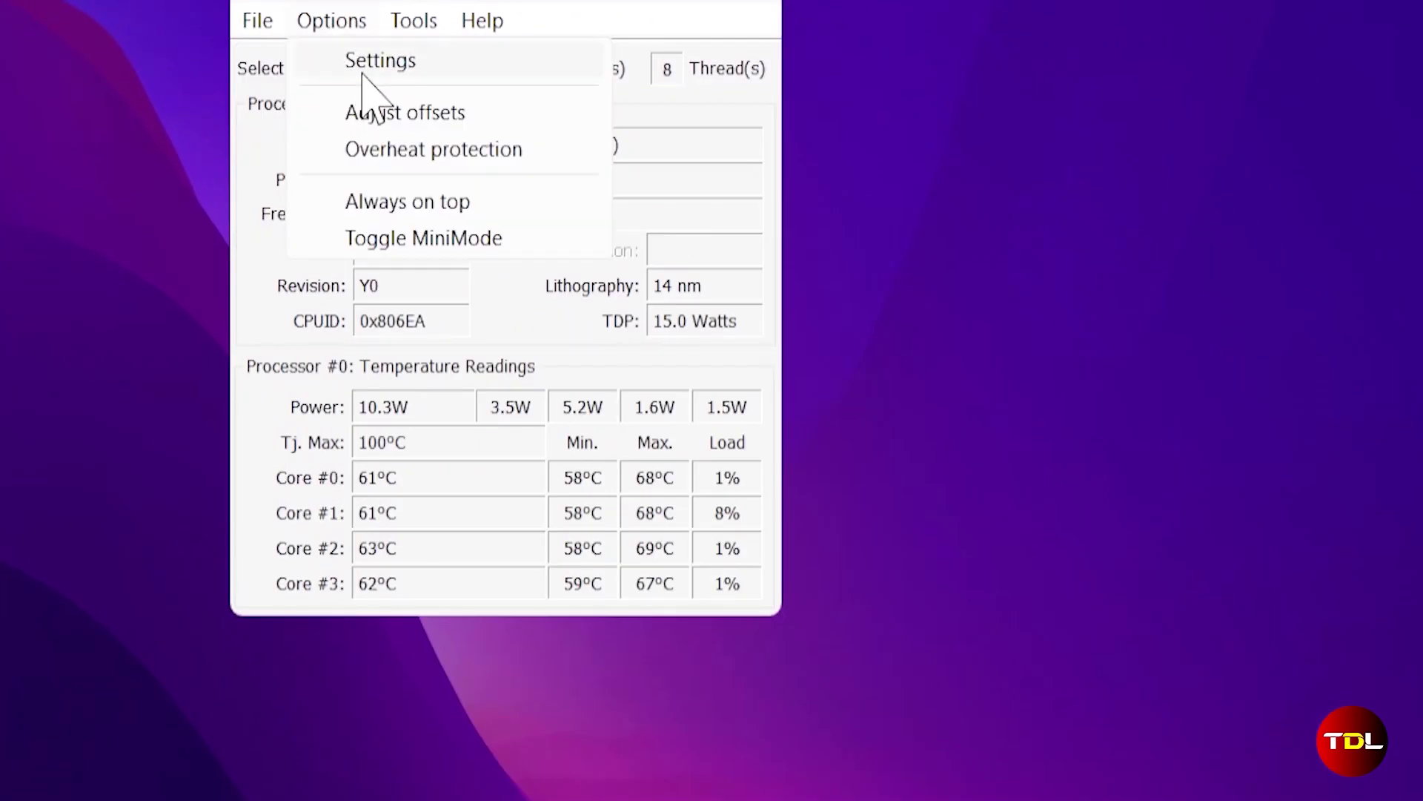
pyautogui.click(370, 62)
pyautogui.click(315, 108)
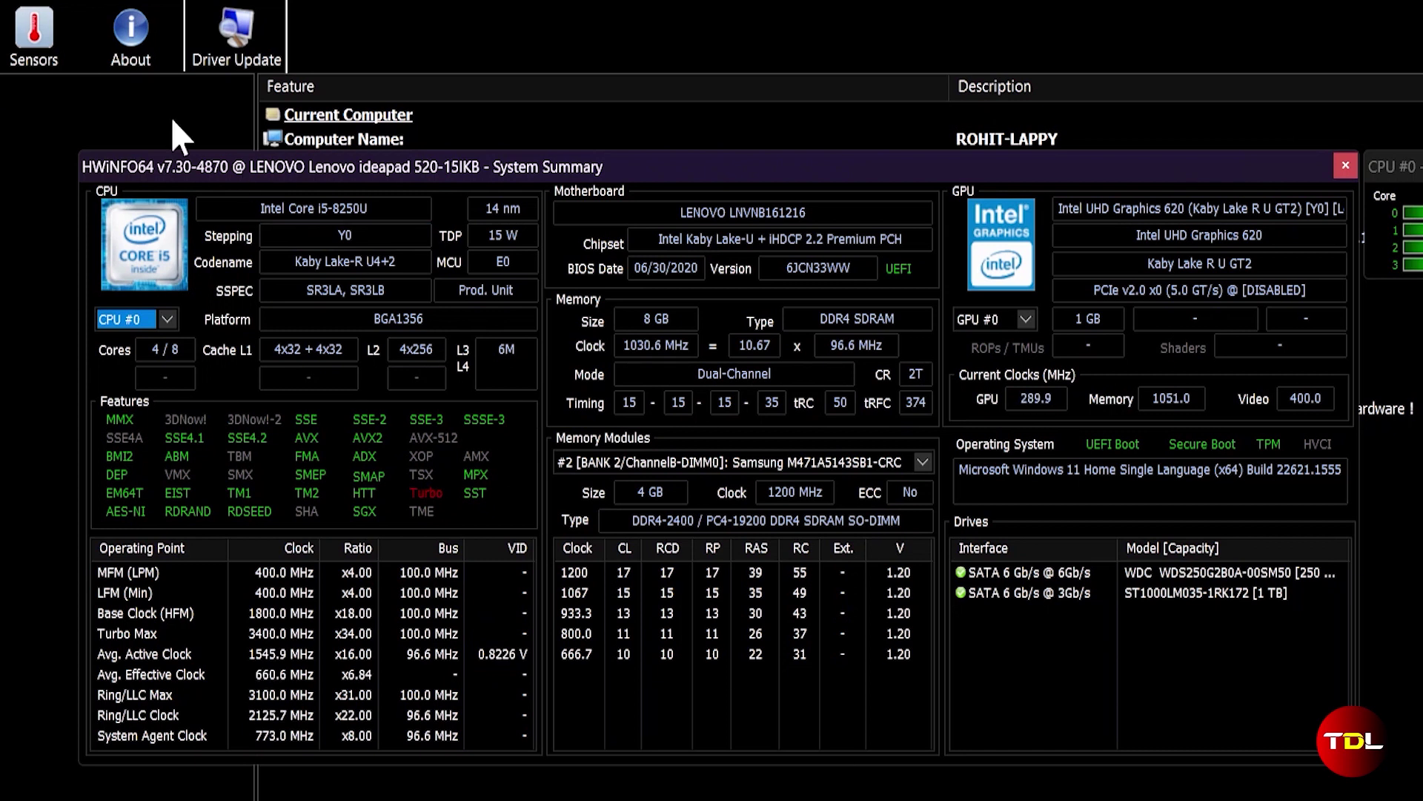
# Open HWiNFO64's Sensors window with live readings
pyautogui.click(55, 24)
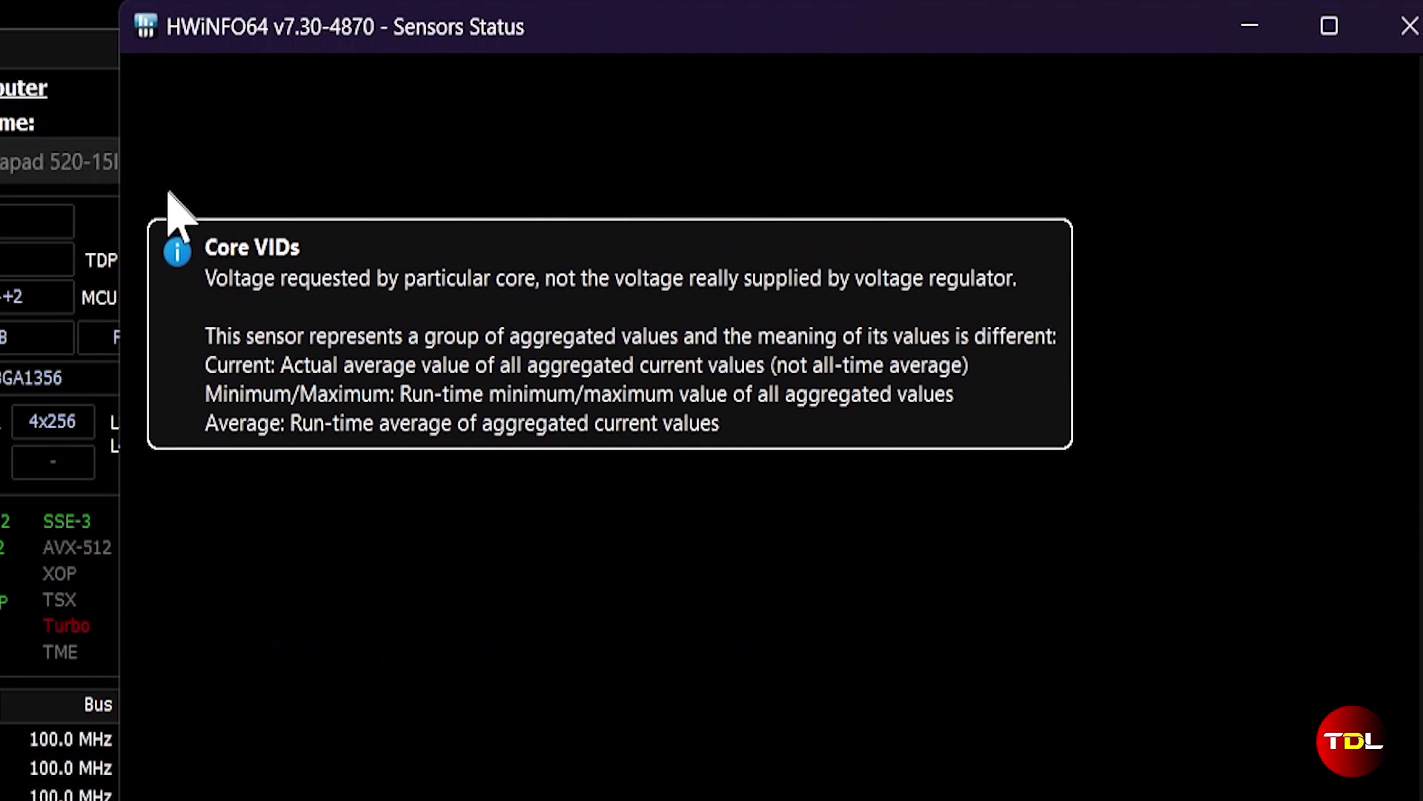
# Expand the Core VIDs and Core Clocks sensor groups to show per-core values
pyautogui.click(169, 194)
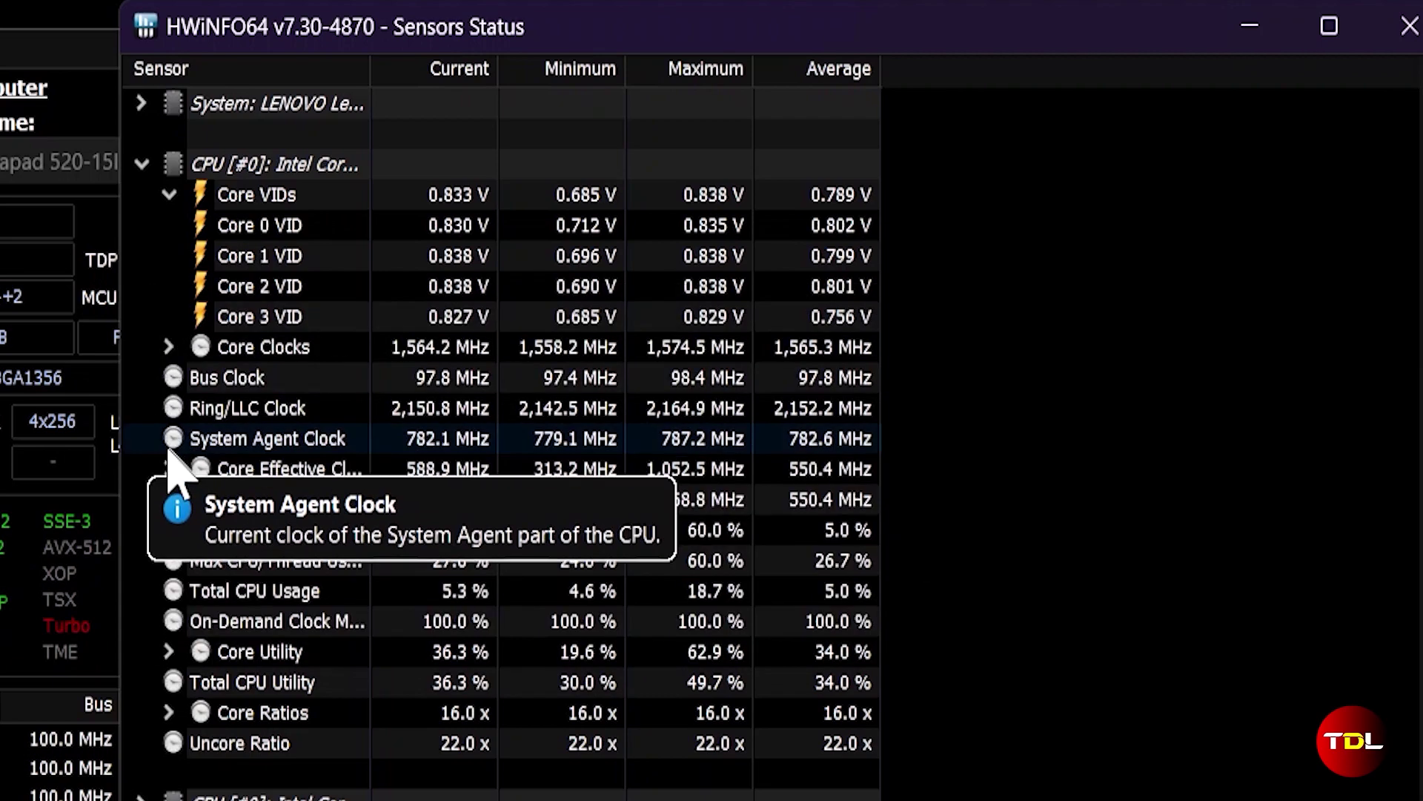
pyautogui.click(169, 347)
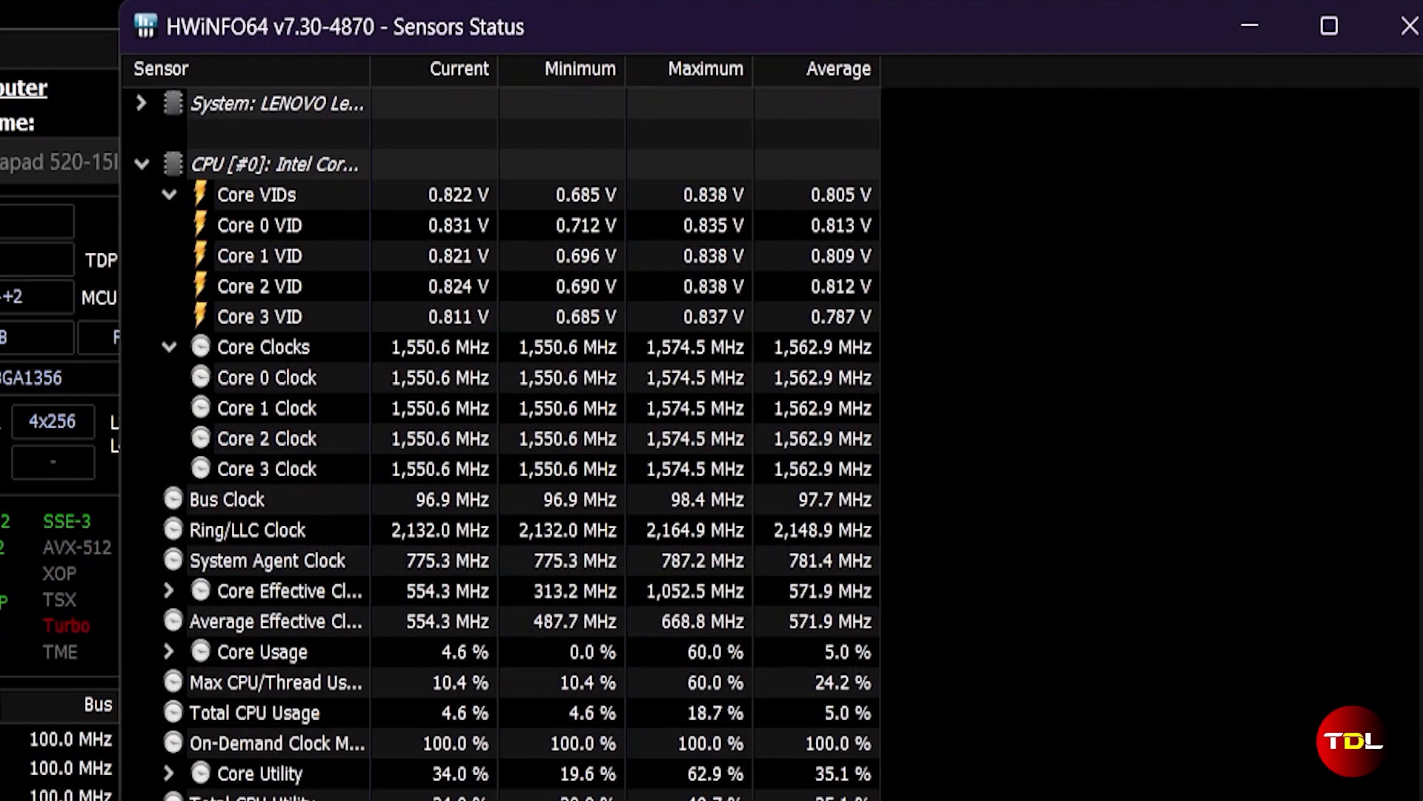
pyautogui.scroll(-10, 1239, 656)
pyautogui.scroll(2, 1240, 655)
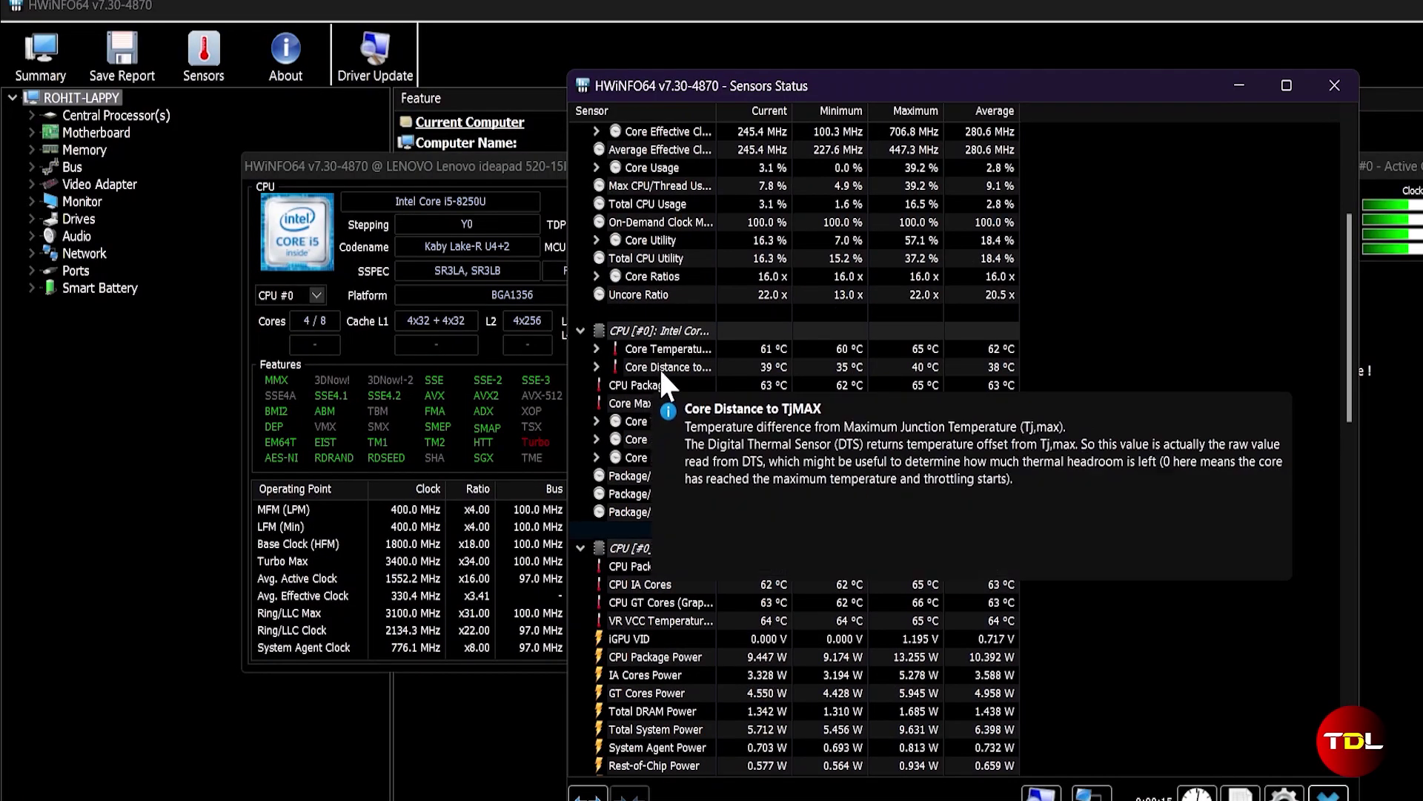
# Graph the Core Temperatures reading, then open its alert settings
pyautogui.rightClick(657, 349)
pyautogui.click(786, 365)
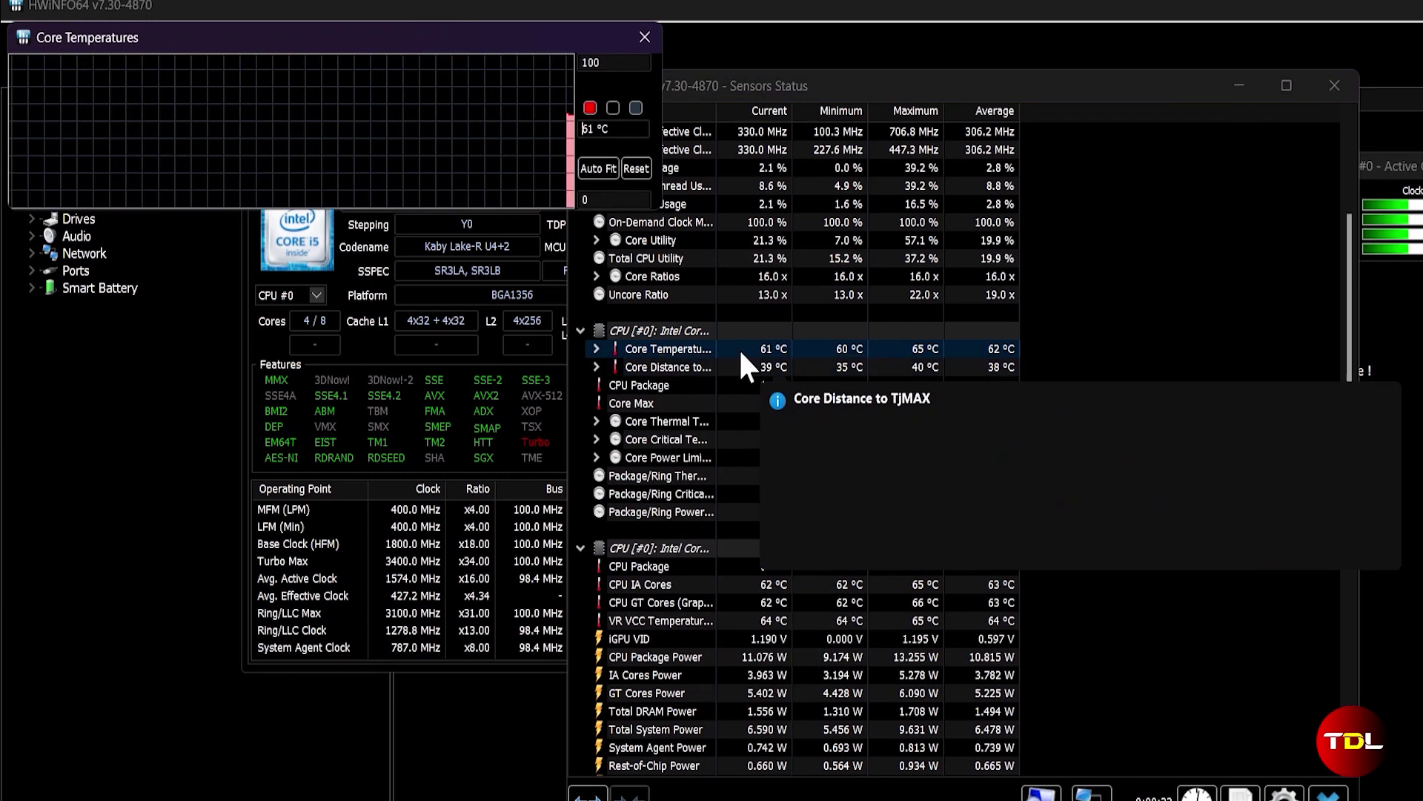
pyautogui.rightClick(665, 348)
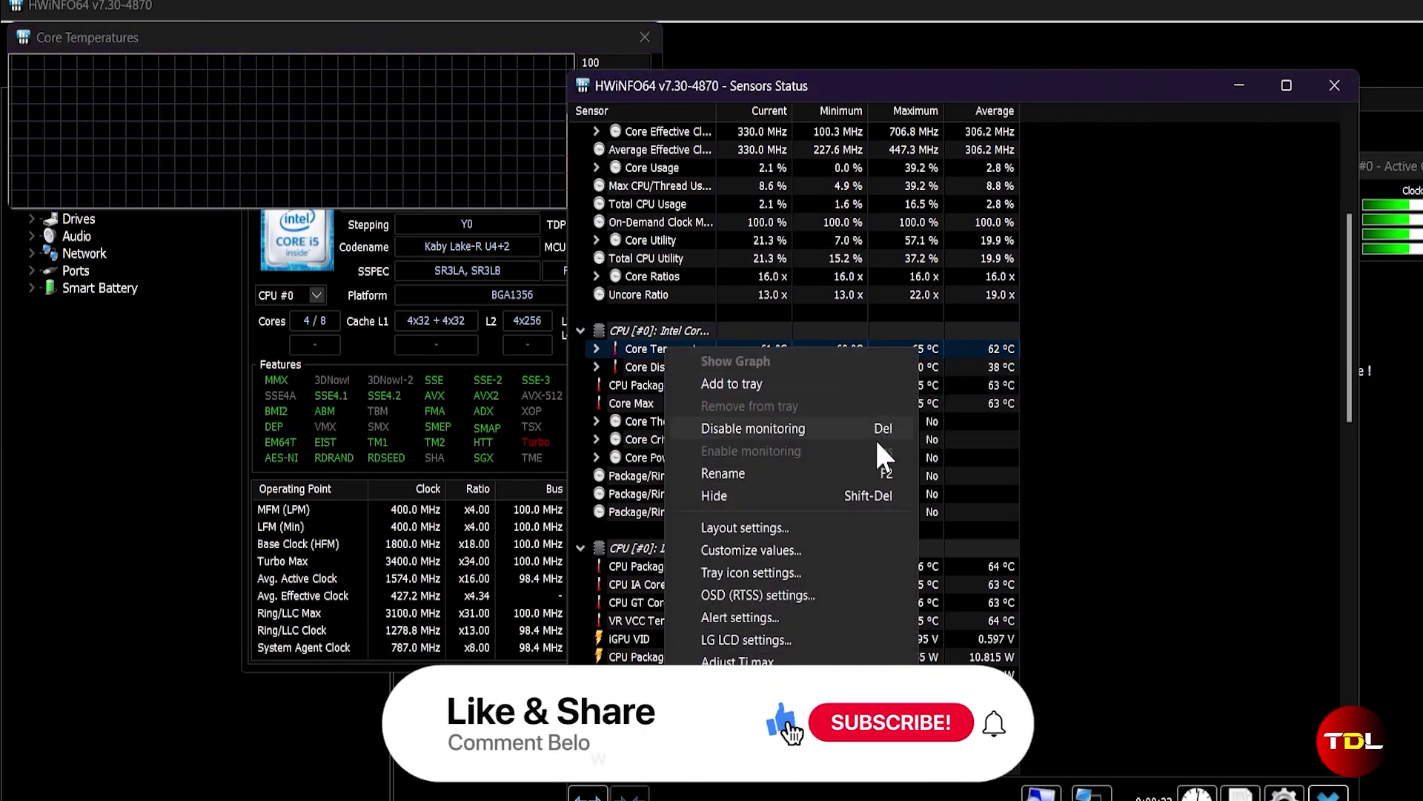
pyautogui.click(866, 614)
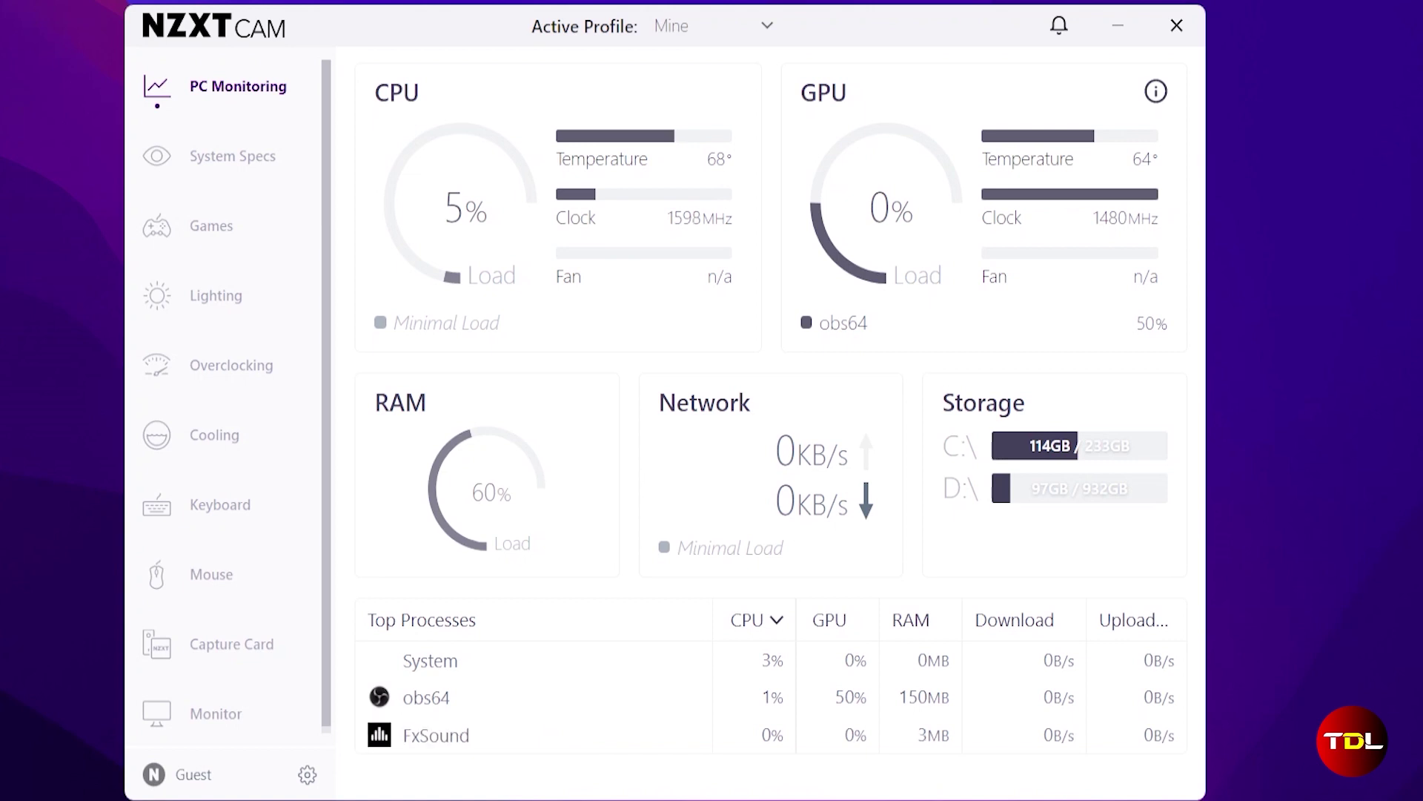
# Open CPU Details from the CPU card to see load, temperature, clock and fan graphs
pyautogui.click(573, 277)
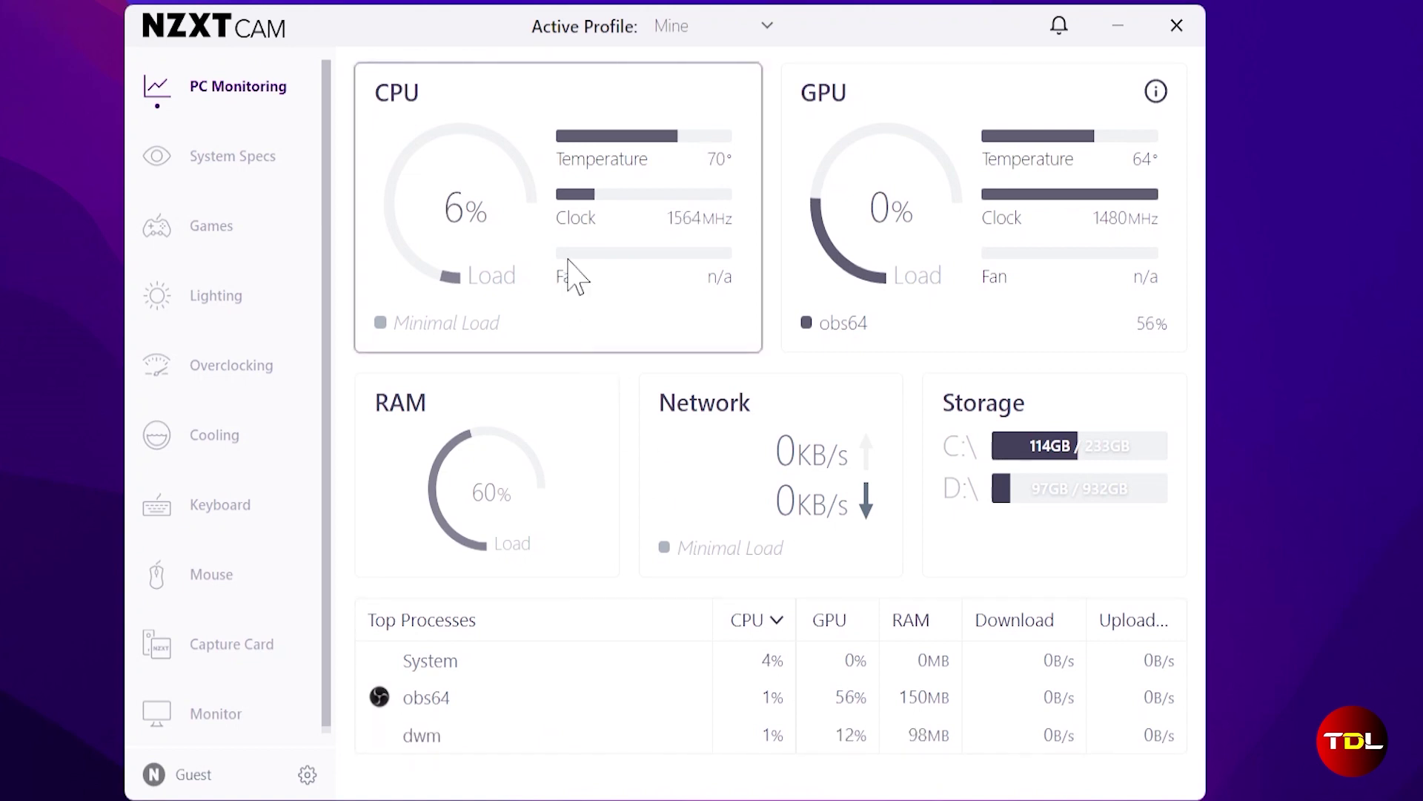